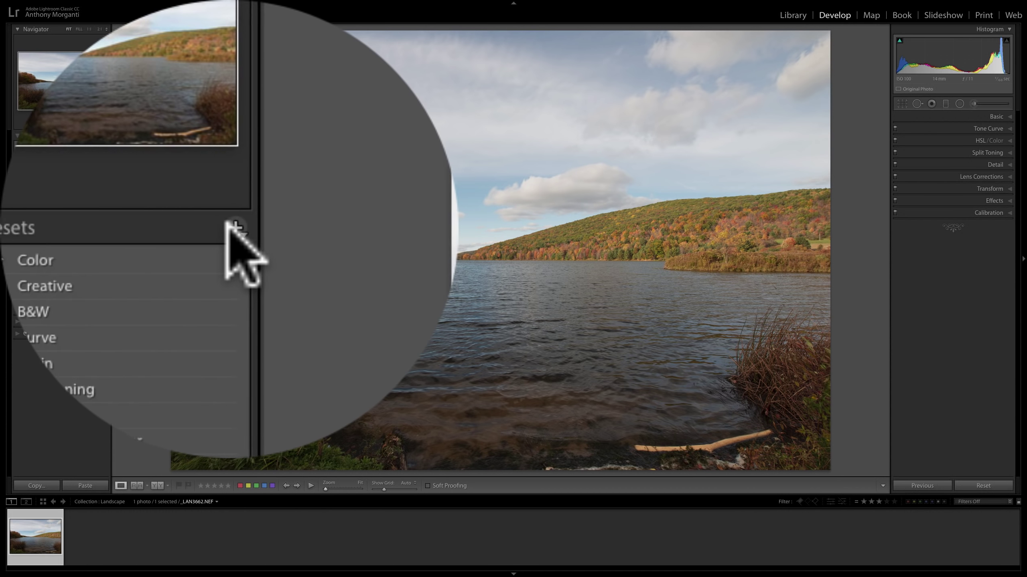
- Import all the preset files from the Anthony M's Landscape Presets folder on the Desktop
click(227, 224)
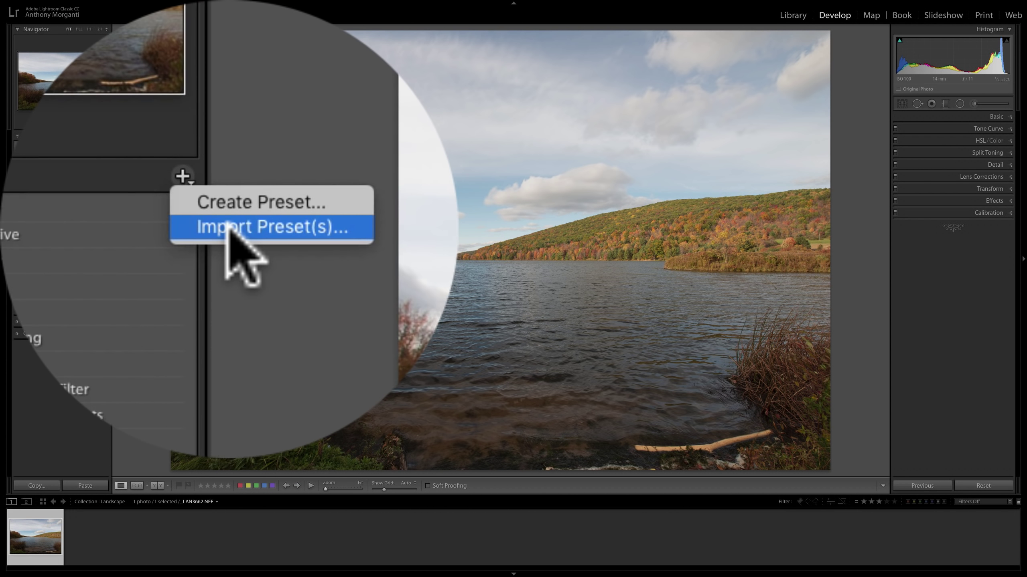
click(121, 153)
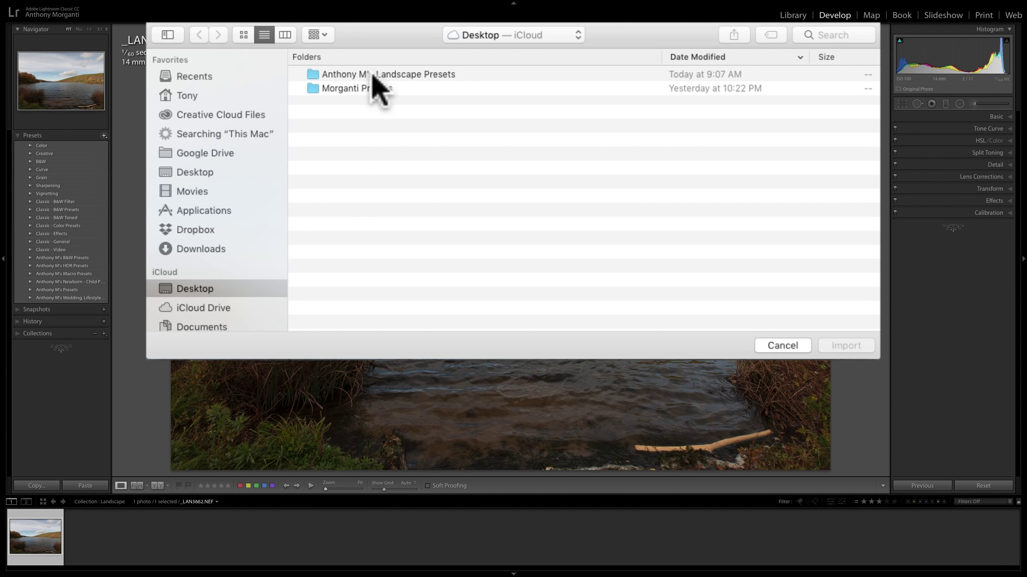
double_click(404, 81)
key(super+a)
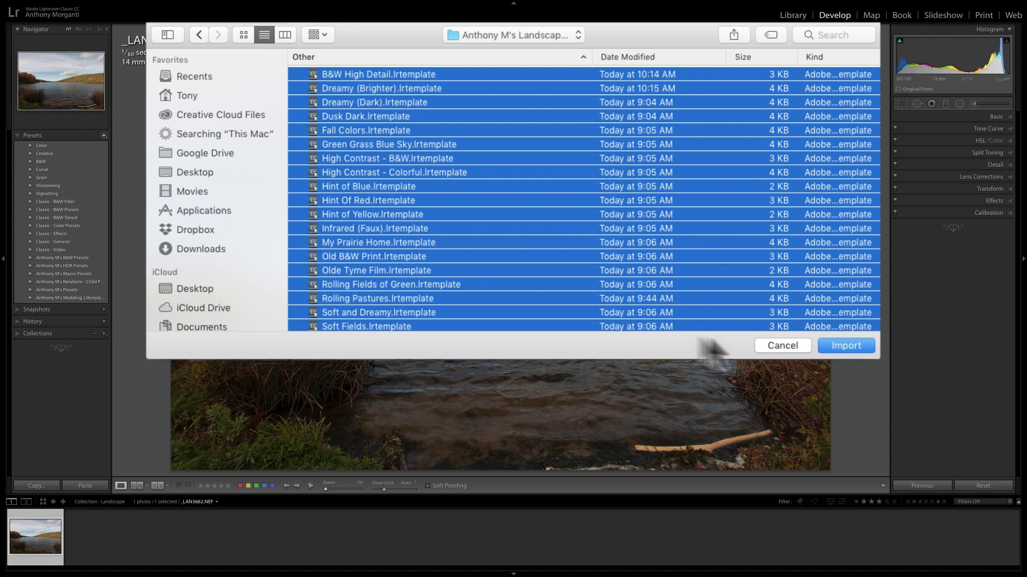
click(844, 347)
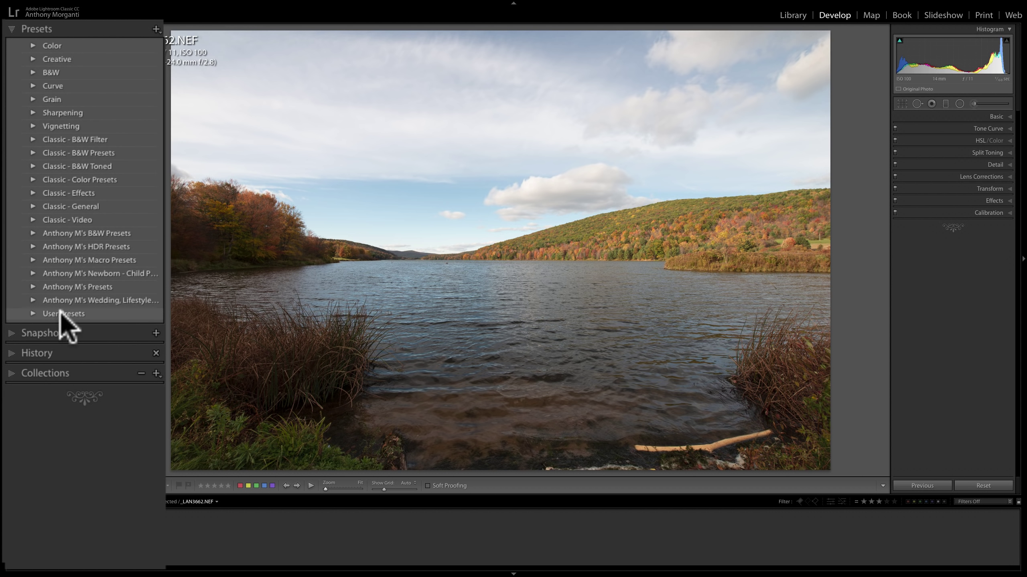
- Check the imported presets listed in the User Presets group, leaving the group collapsed
click(33, 312)
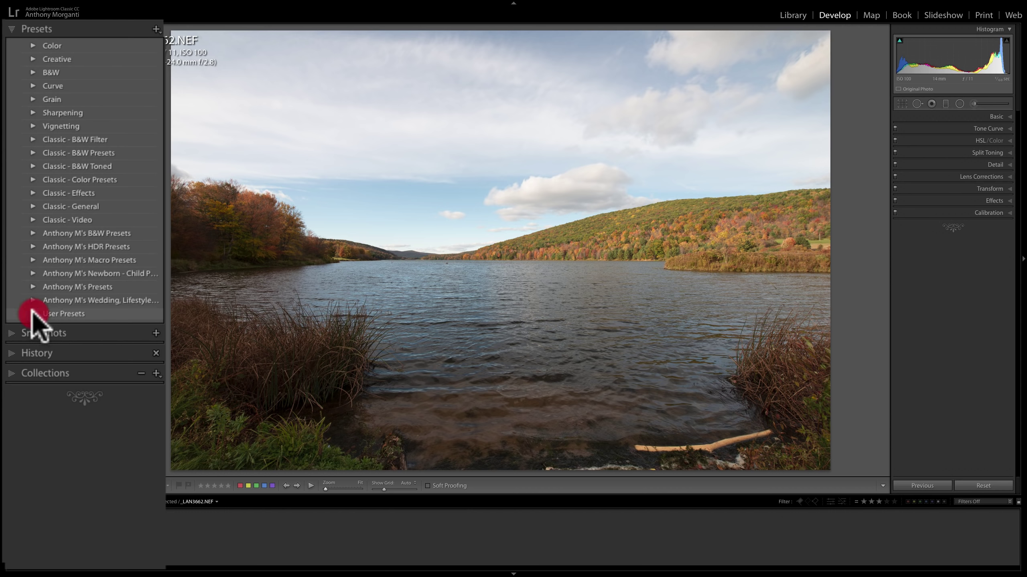
click(32, 314)
click(32, 312)
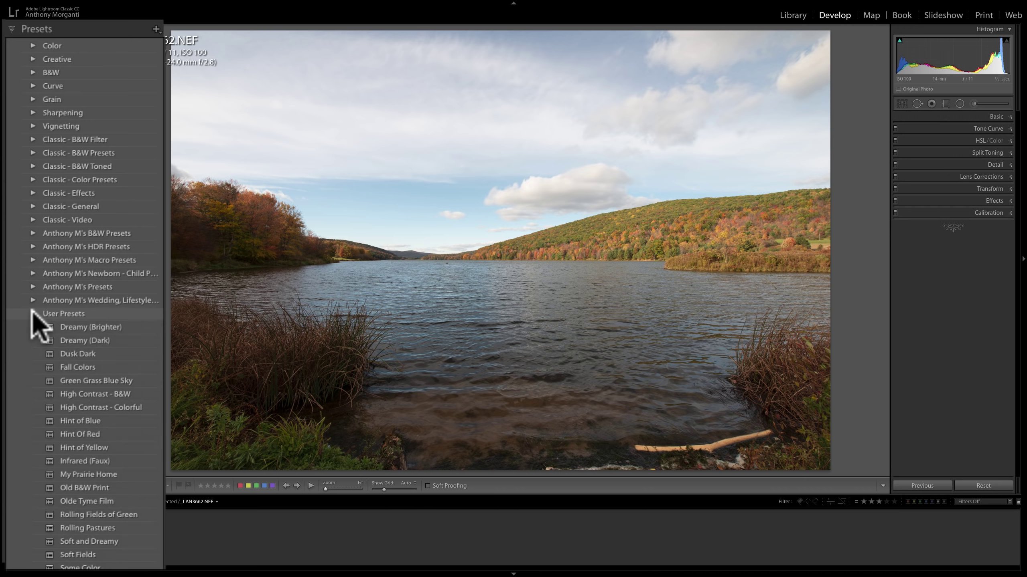
click(32, 312)
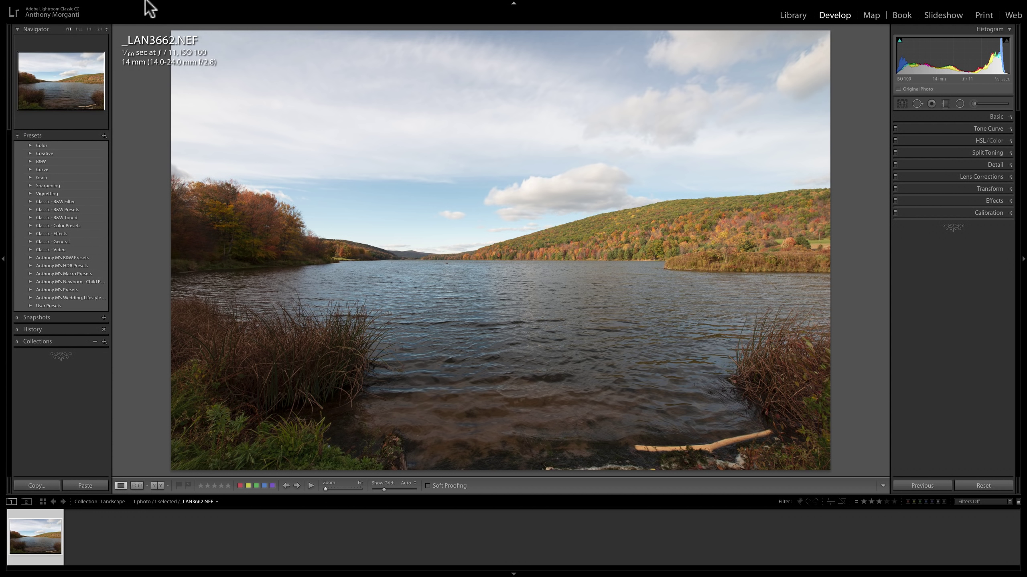
- Try to create an empty preset group named Test
mouse_move(147, 6)
click(108, 5)
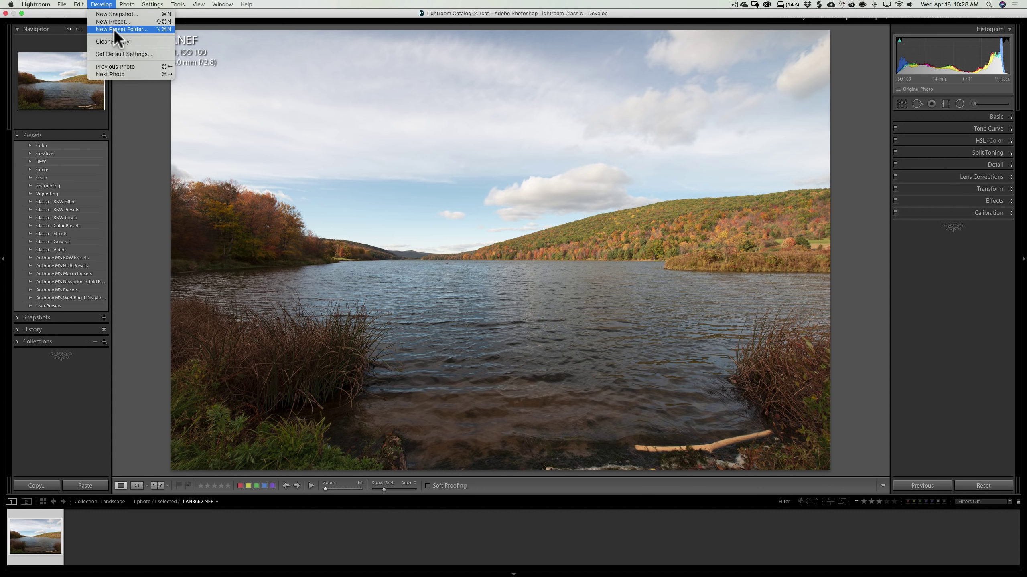
click(114, 29)
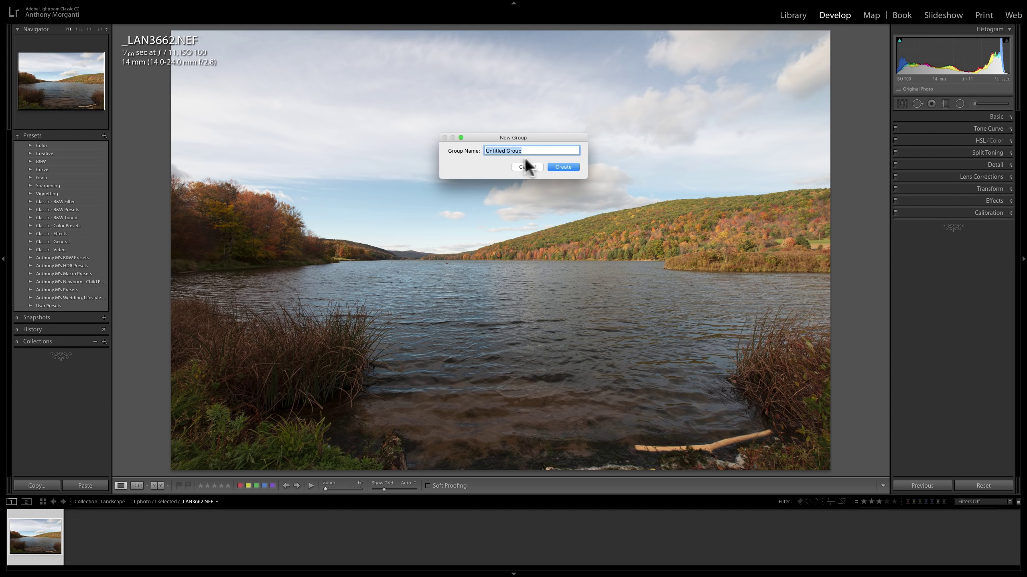
text(Test)
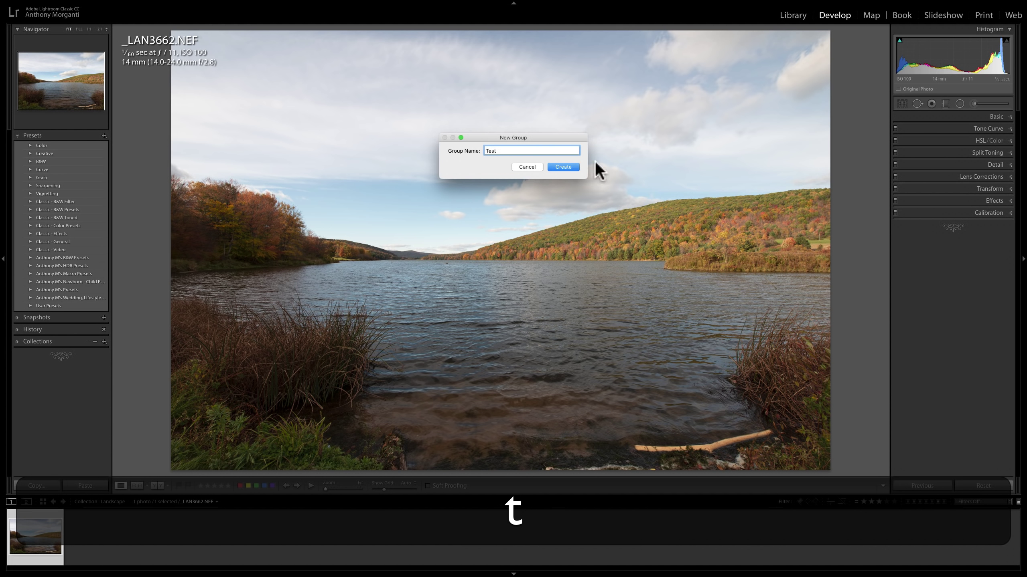
click(568, 167)
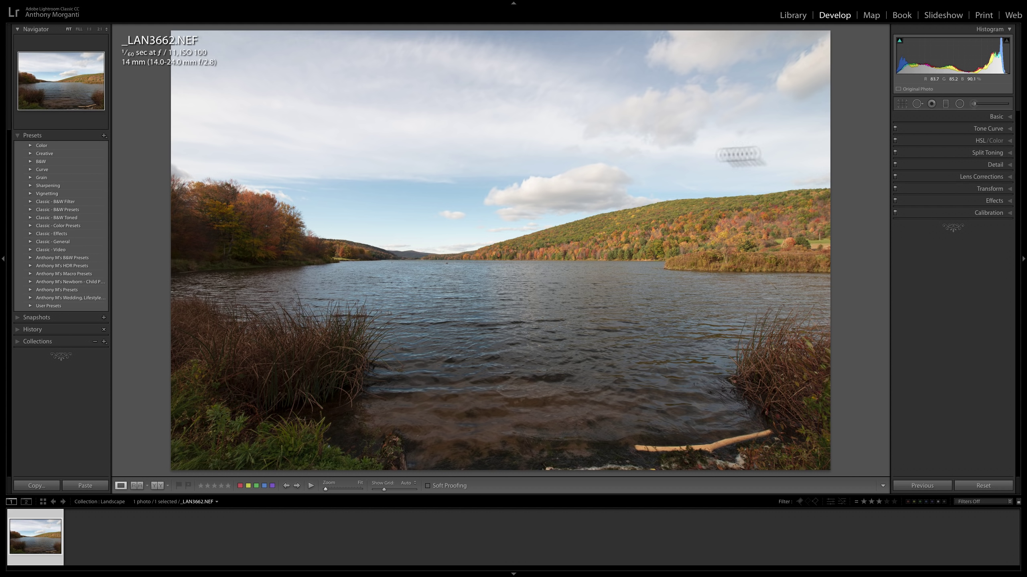
click(994, 115)
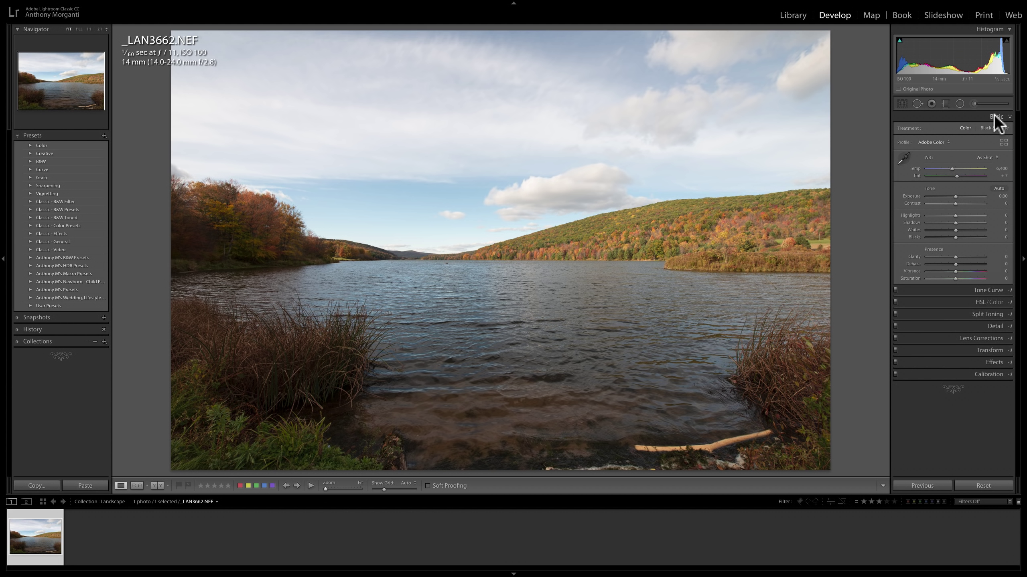
click(993, 115)
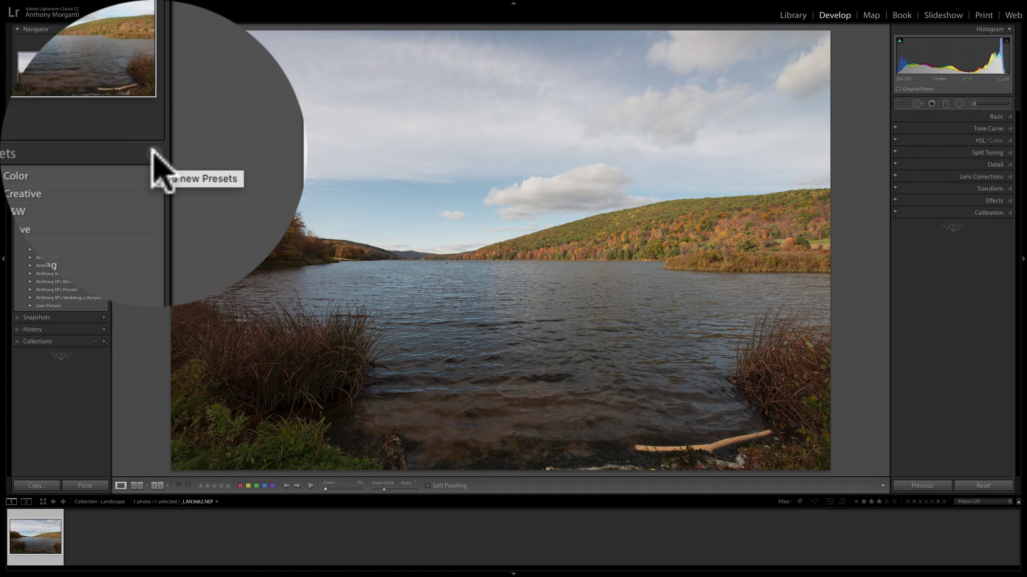
- Create a develop preset named Test in a new group named Anthony M's Landscape Presets
click(153, 153)
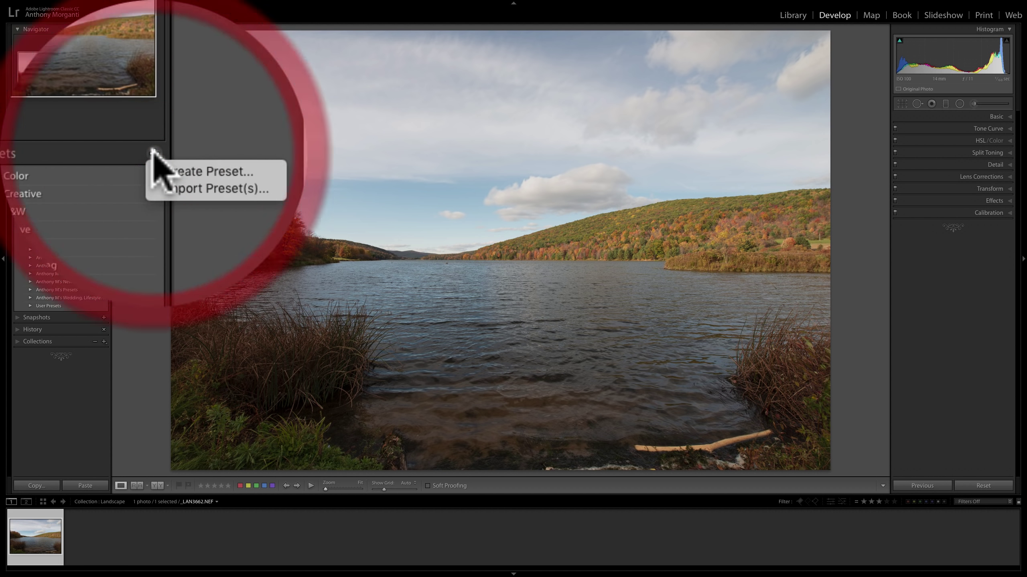
click(109, 146)
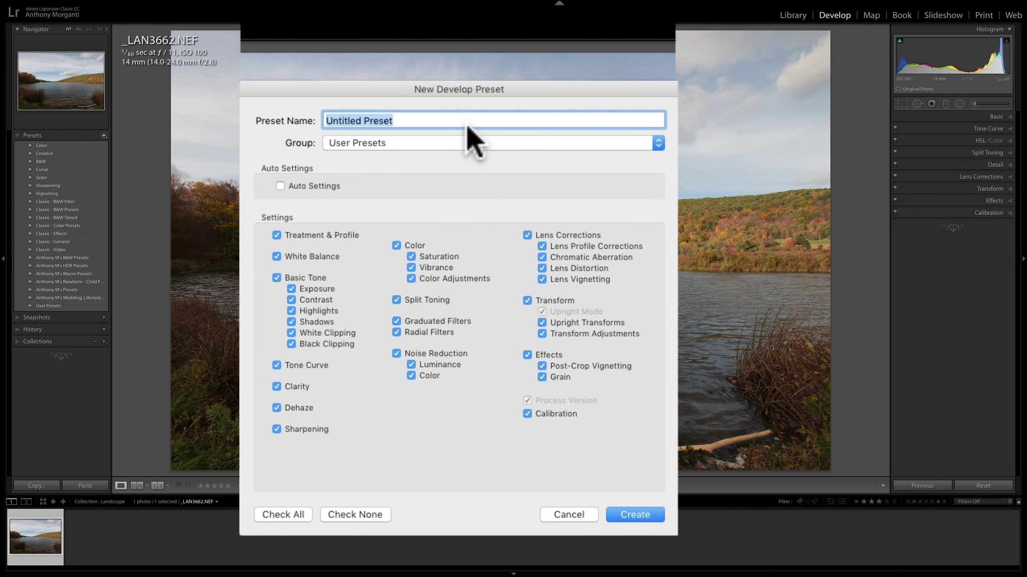
text(Test)
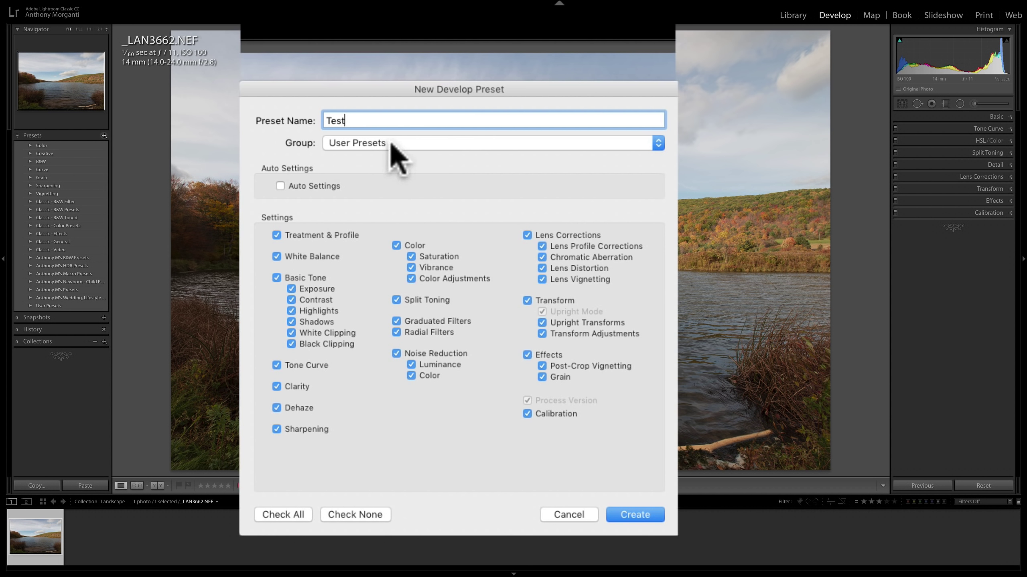
click(655, 142)
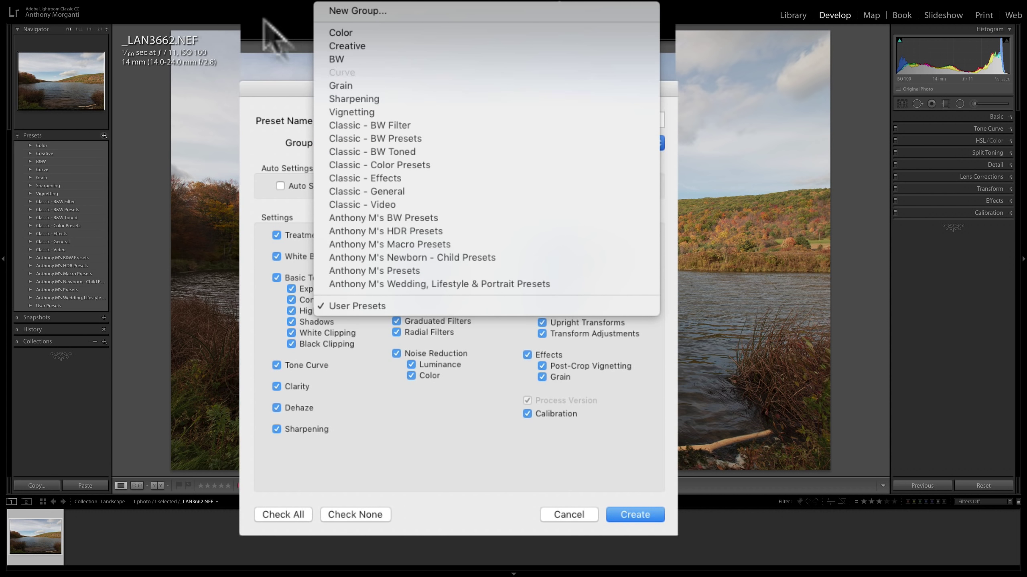
click(346, 11)
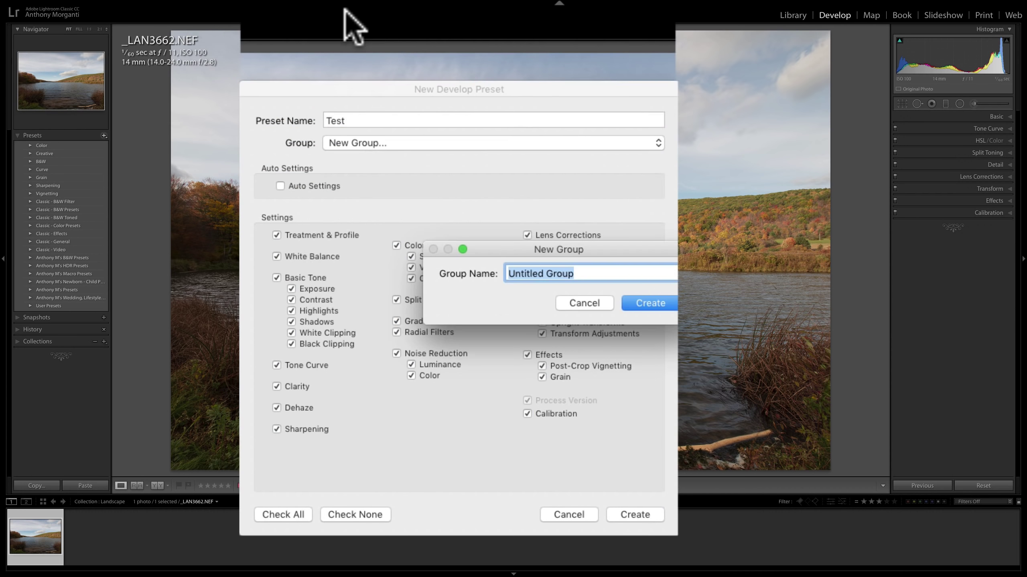
text(Anthony M's Landscape Presets)
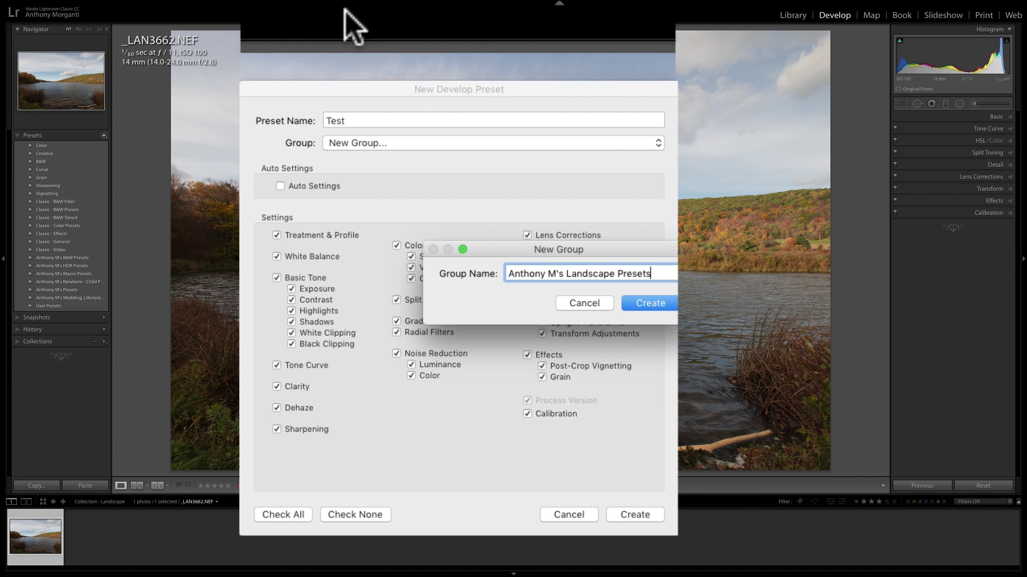
click(646, 305)
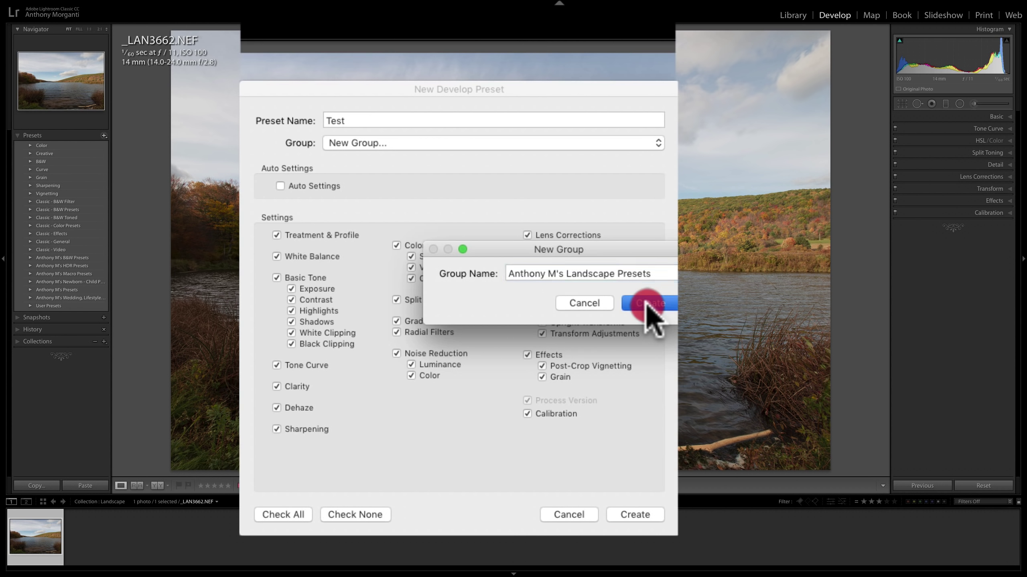
click(638, 518)
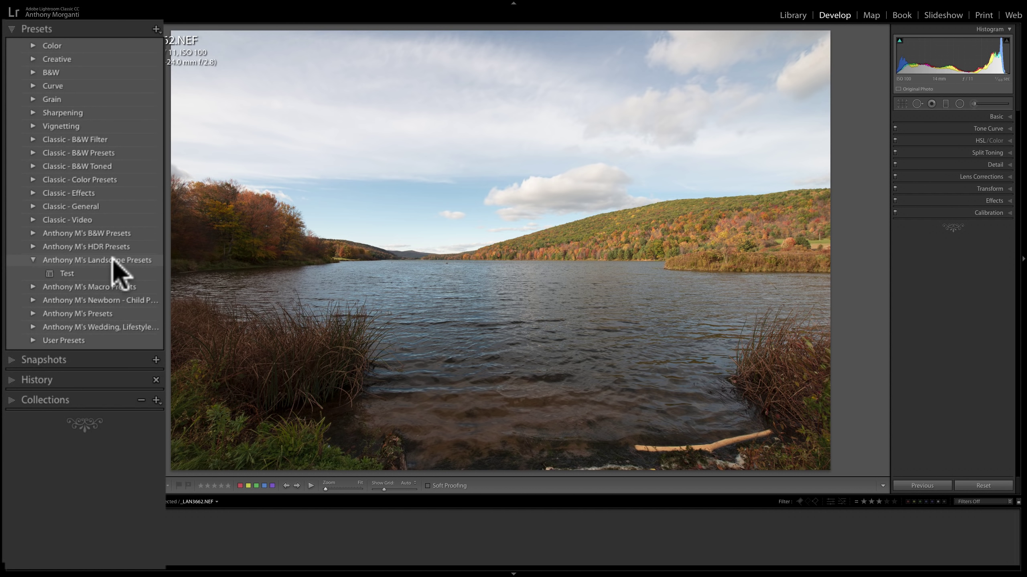
- Move Dreamy (Brighter) from User Presets into Anthony M's Landscape Presets and delete the Test preset from that group
click(65, 274)
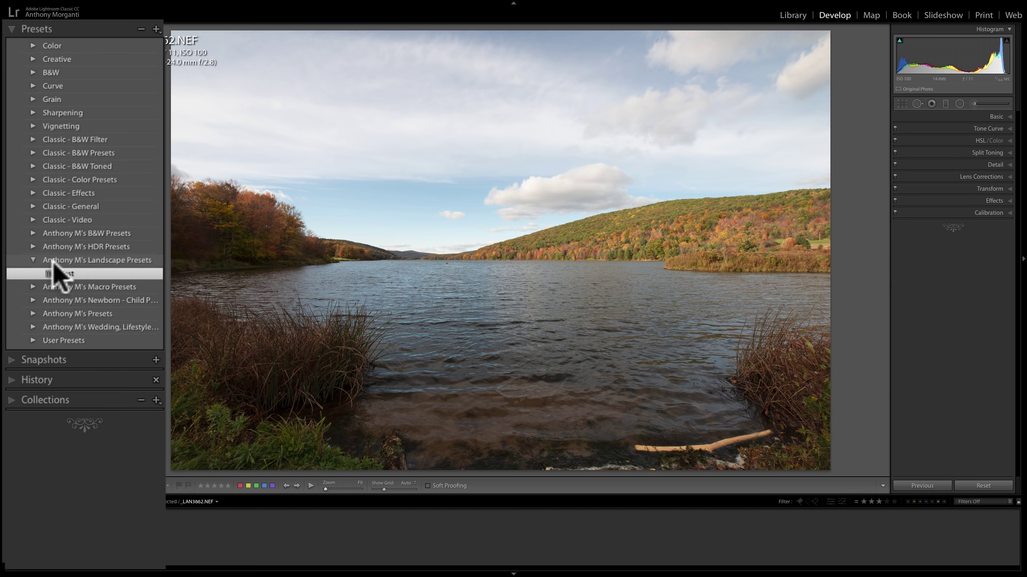
click(33, 340)
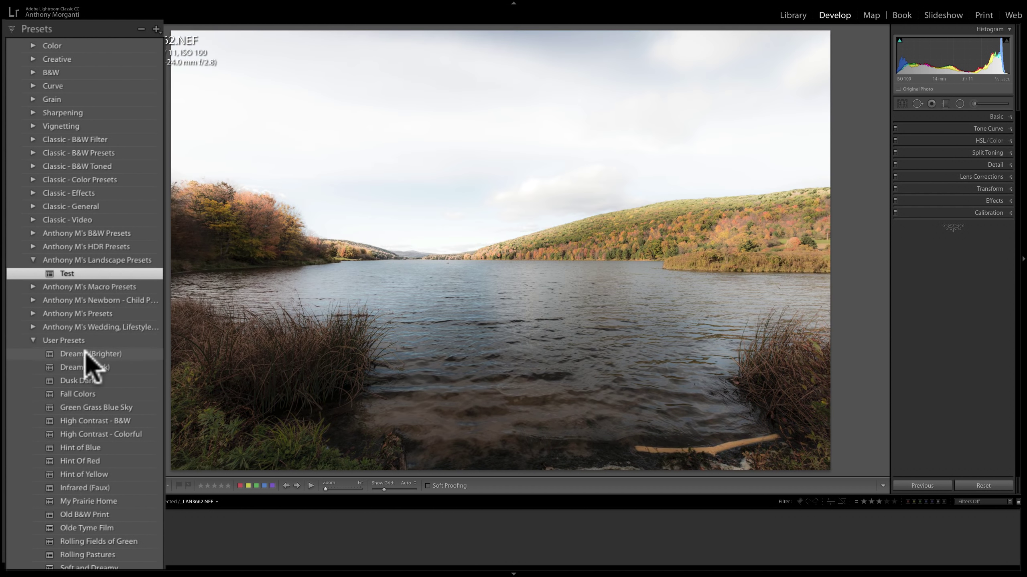
drag(86, 354, 91, 260)
click(141, 29)
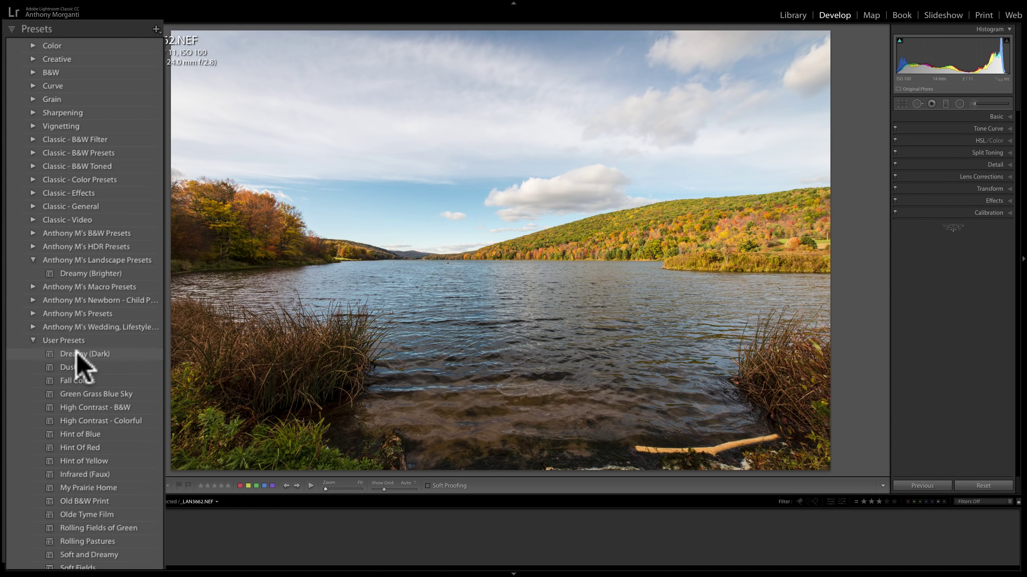
- Move Dreamy (Dark), Dusk Dark, Fall Colors and Green Grass Blue Sky from User Presets into Anthony M's Landscape Presets
click(103, 274)
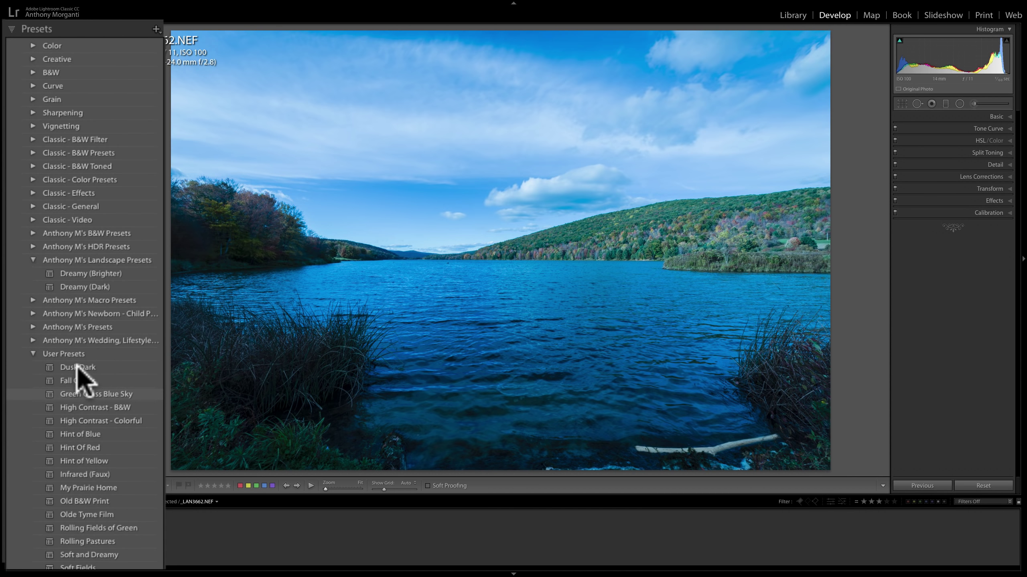
drag(77, 367, 105, 289)
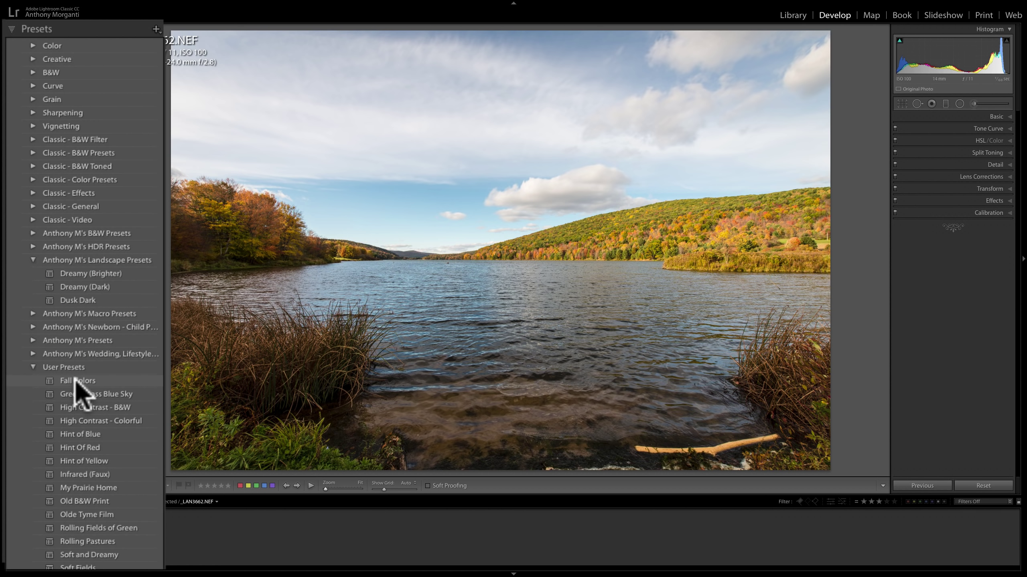
drag(76, 384, 80, 298)
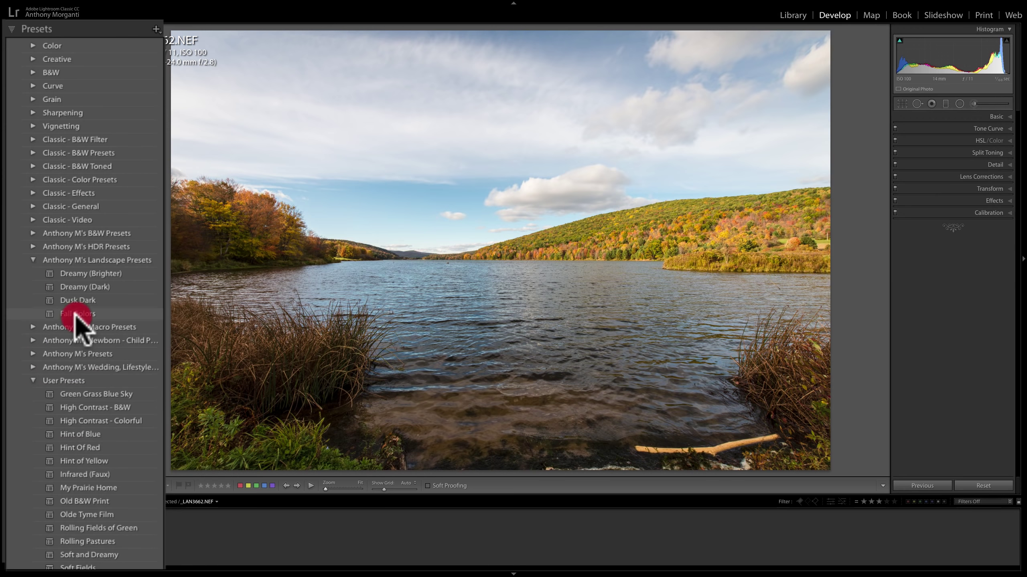
click(76, 315)
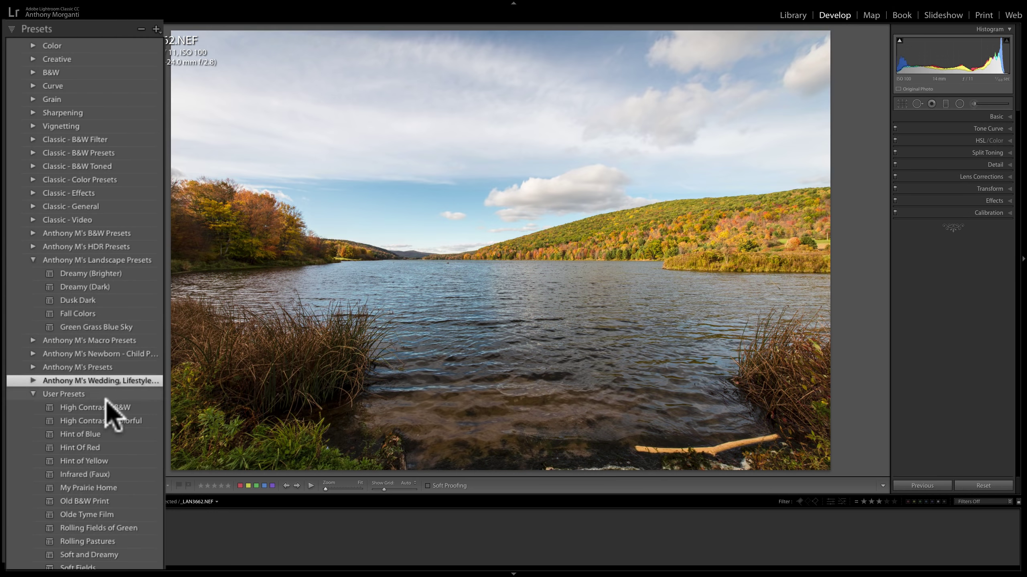
- Move High Contrast - B&W, High Contrast - Colorful, Hint of Blue, Hint Of Red and Hint of Yellow from User Presets into Anthony M's Landscape Presets
drag(97, 410, 117, 325)
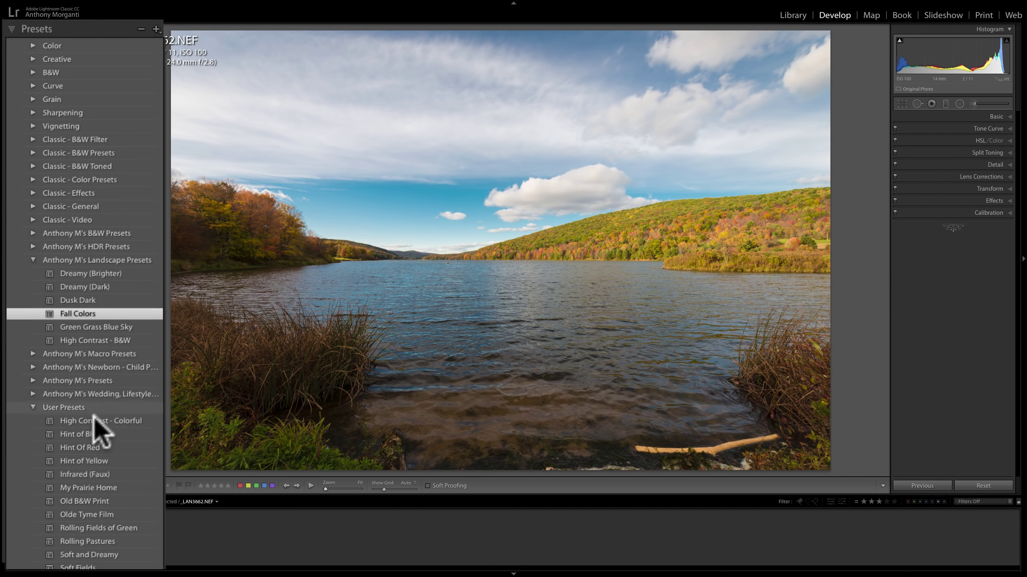
drag(91, 424, 106, 344)
drag(72, 435, 104, 337)
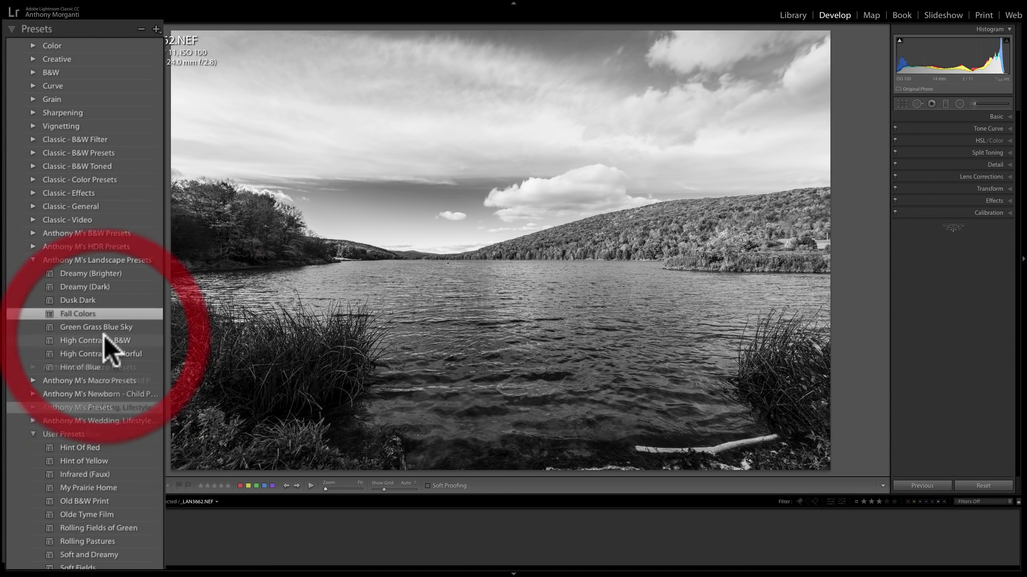
click(66, 447)
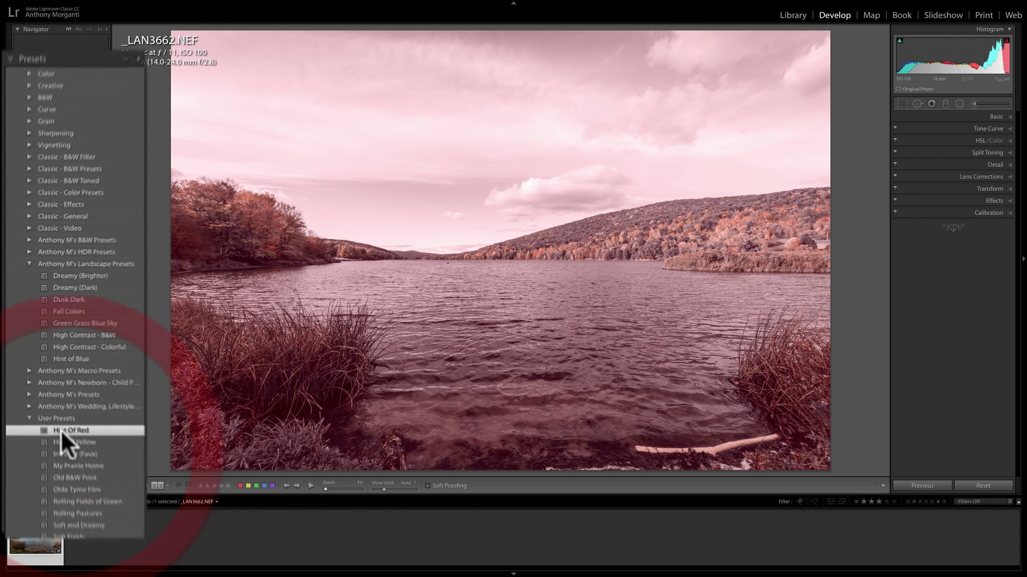
drag(62, 433, 67, 332)
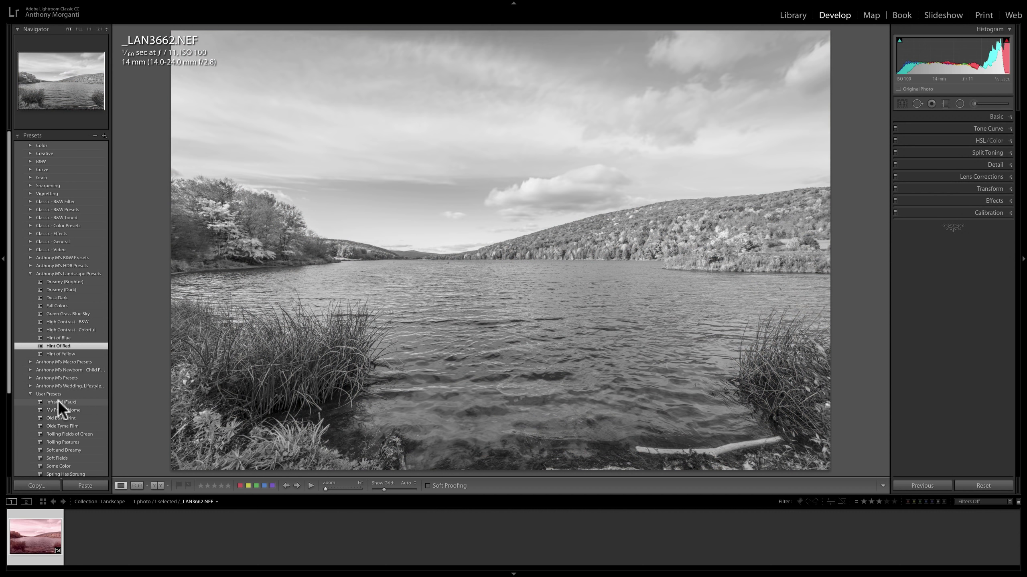
- Move Infrared (Faux), My Prairie Home and Old B&W Print from User Presets into Anthony M's Landscape Presets
drag(58, 400, 69, 335)
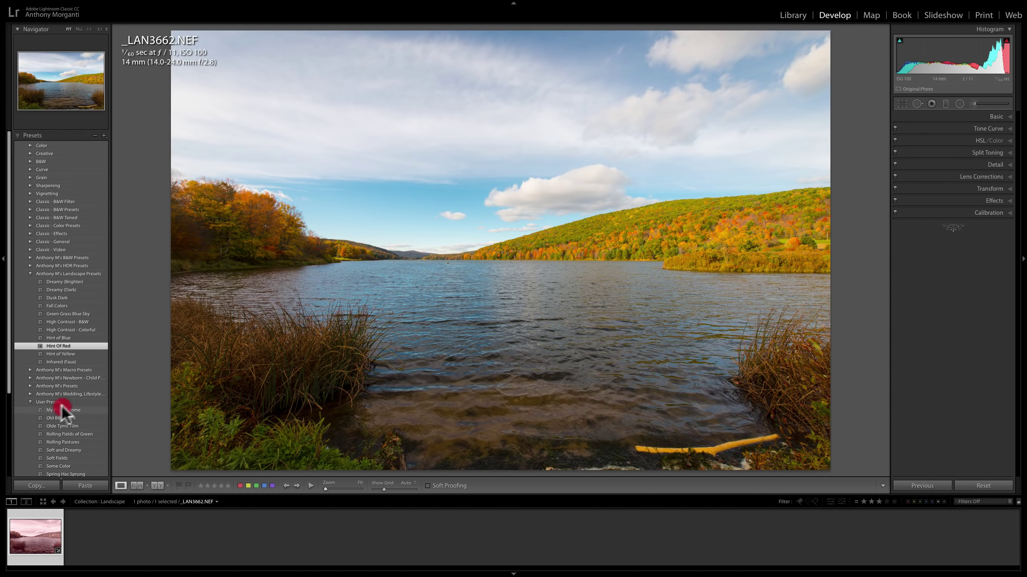
drag(61, 410, 68, 339)
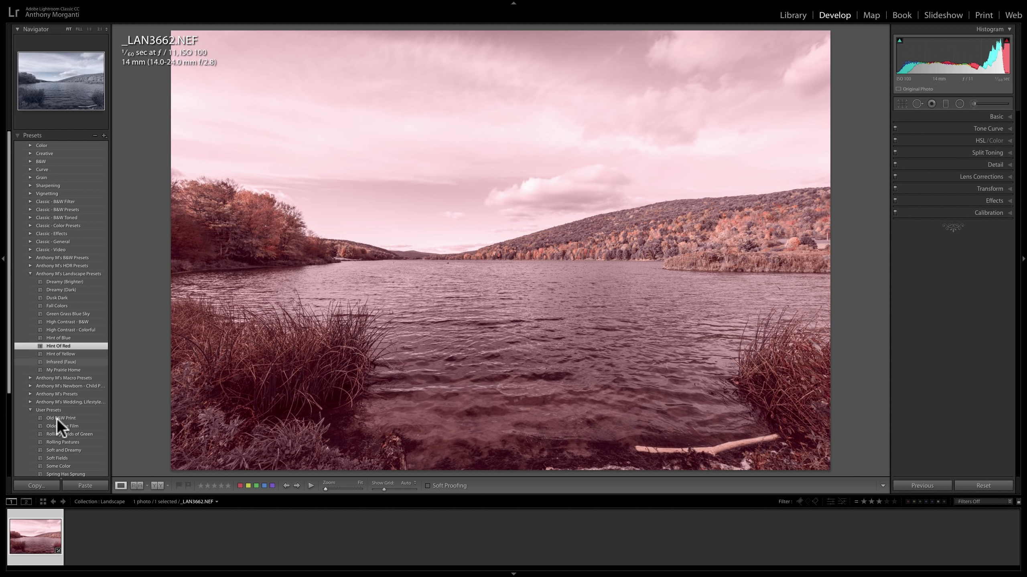
drag(62, 420, 76, 342)
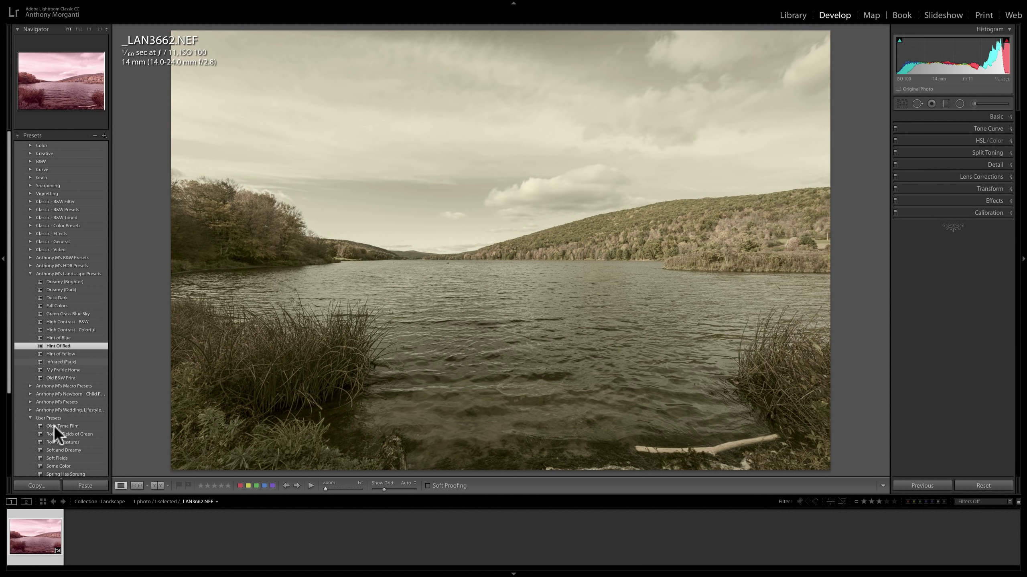
- Move Olde Tyme Film, Rolling Fields of Green and Rolling Pastures from User Presets into Anthony M's Landscape Presets
drag(54, 426, 73, 350)
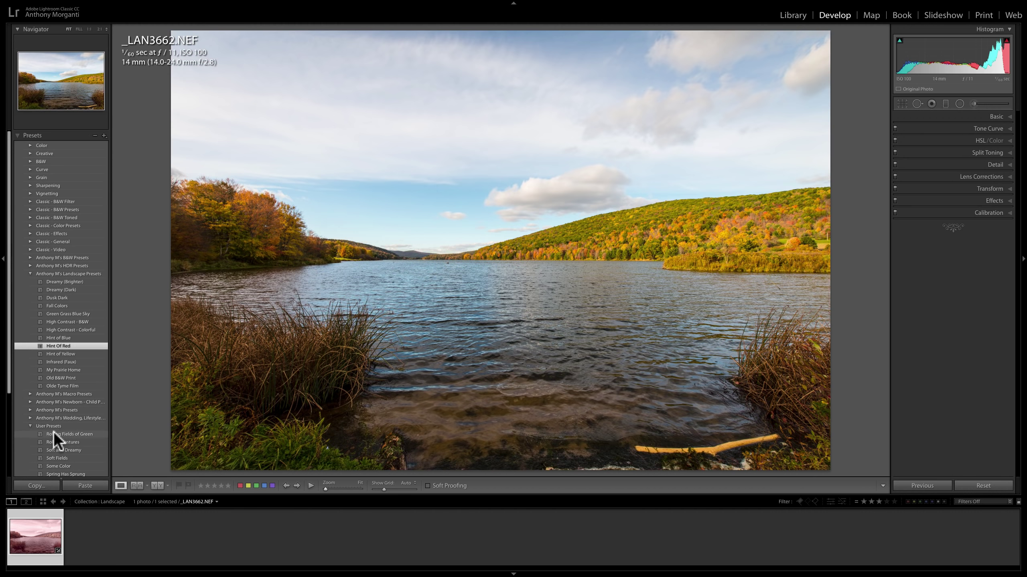
drag(53, 434, 68, 355)
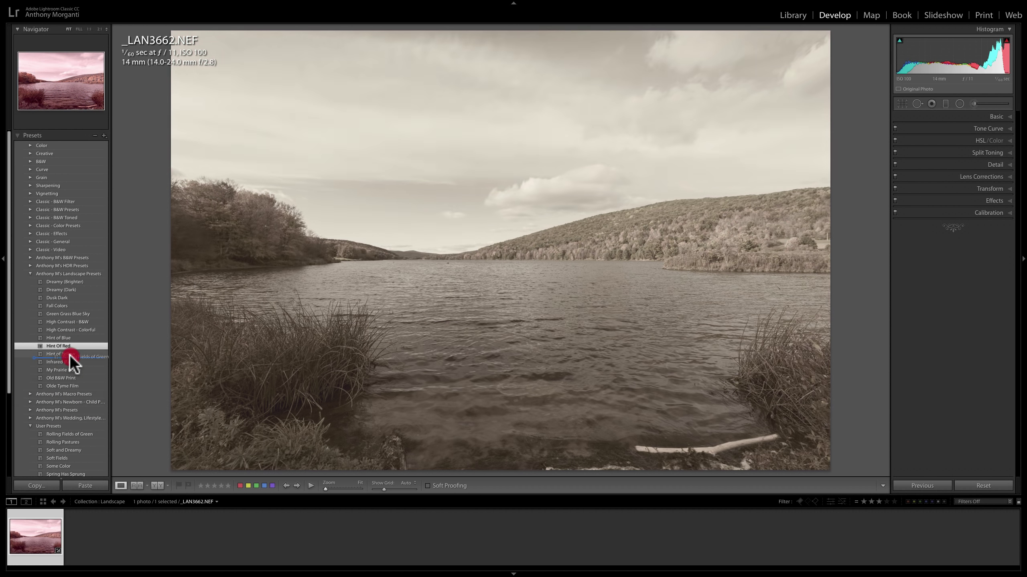
drag(59, 442, 77, 360)
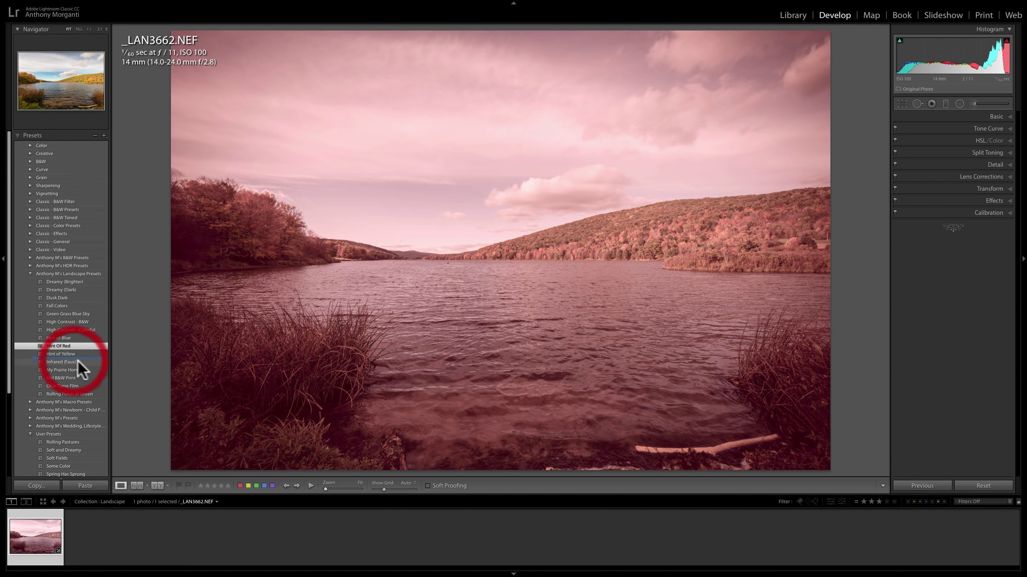
- Move Soft and Dreamy, Soft Fields and Some Color from User Presets into Anthony M's Landscape Presets
scroll(81, 391, down, 3)
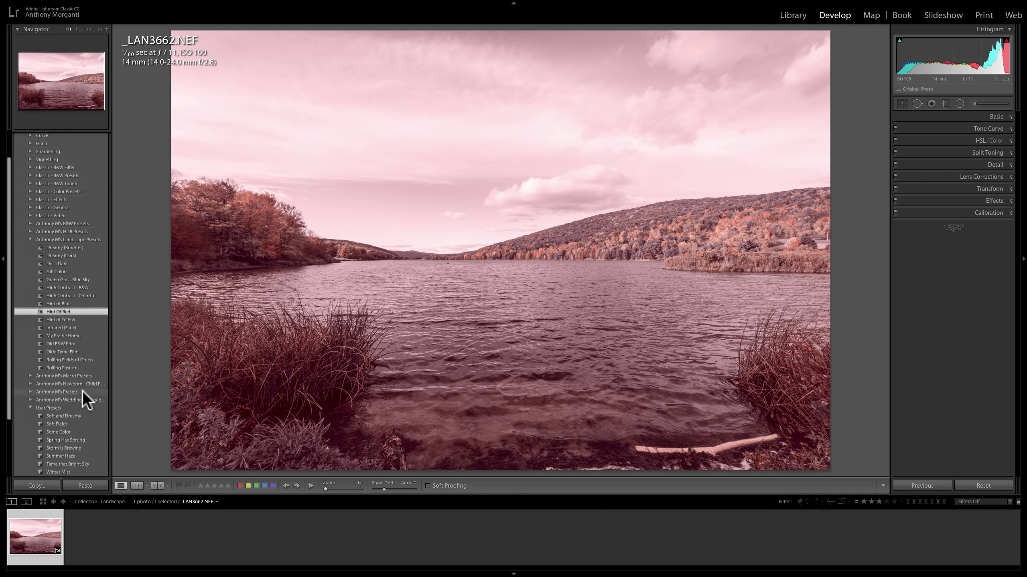
drag(54, 407, 80, 332)
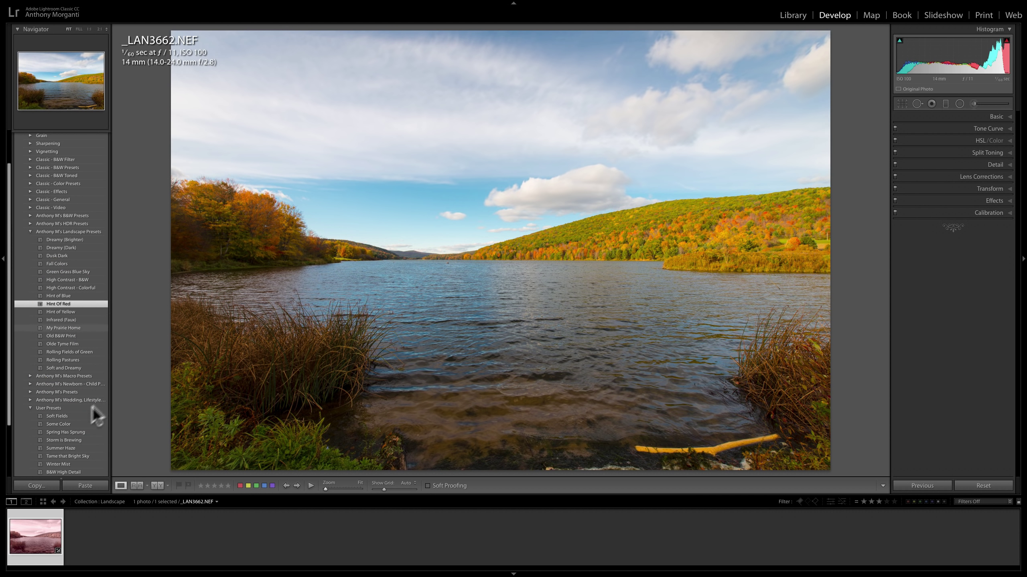
drag(57, 417, 84, 344)
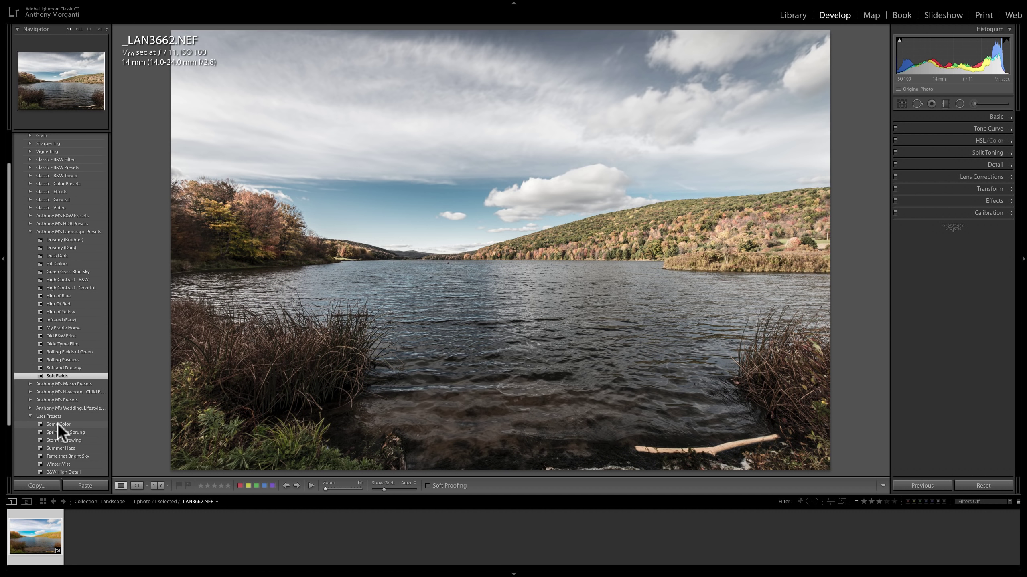
drag(58, 424, 73, 367)
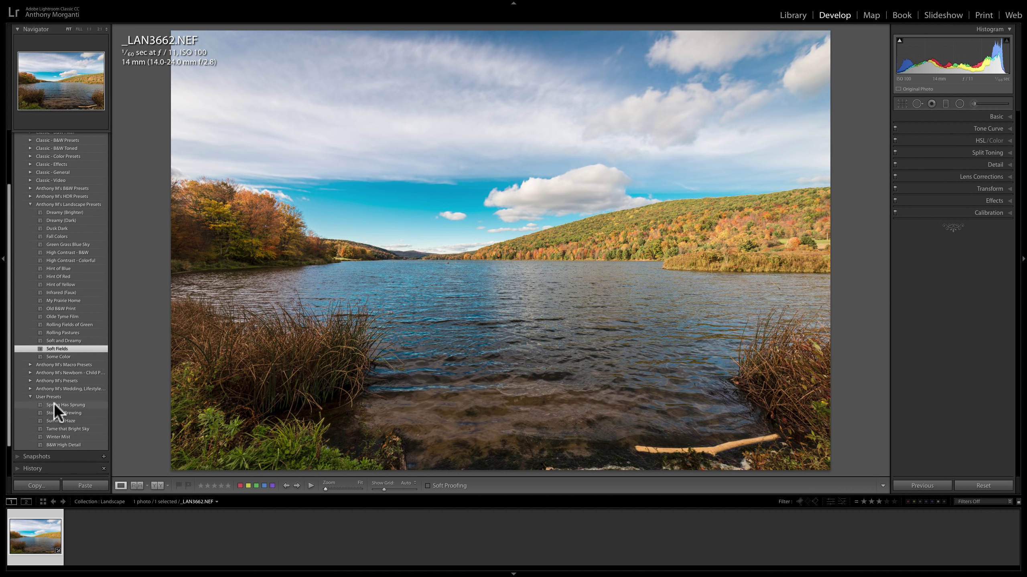
- Move Spring Has Sprung, Storm is Brewing, Summer Haze, Tame that Bright Sky, Winter Mist and B&W High Detail from User Presets into Anthony M's Landscape Presets
drag(54, 403, 77, 351)
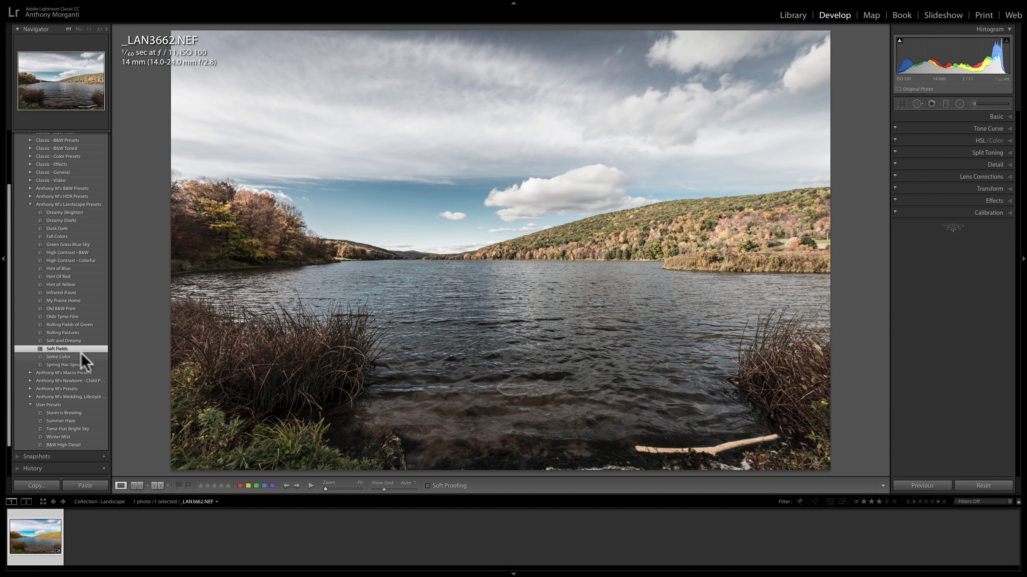
click(51, 428)
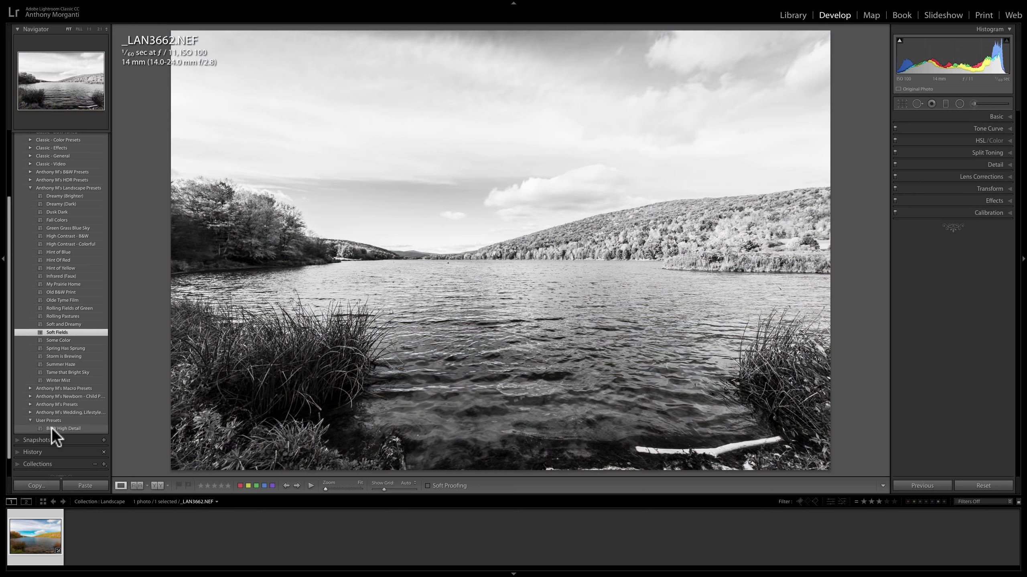
drag(50, 428, 72, 361)
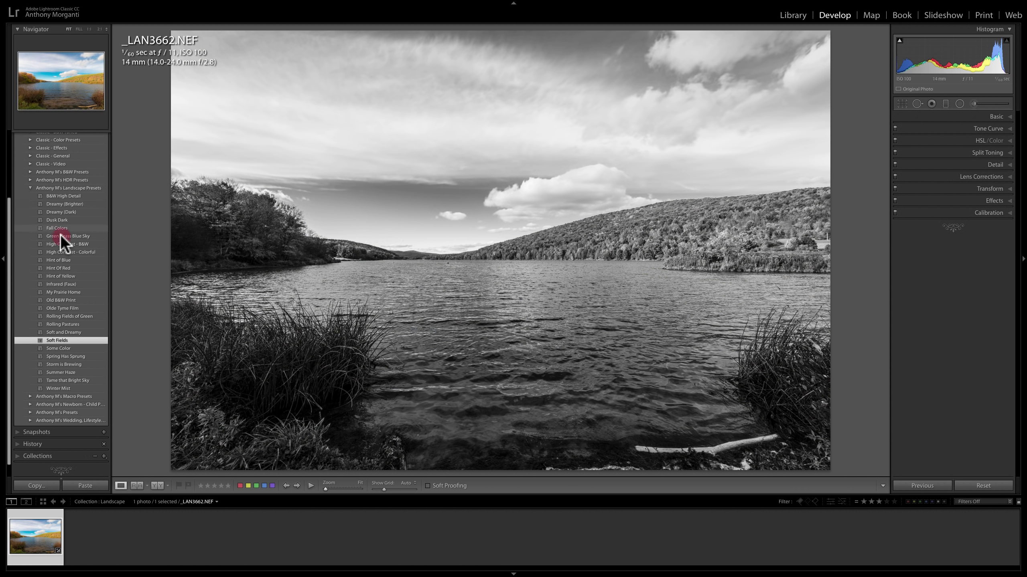
- Try Green Grass Blue Sky, My Prairie Home, Rolling Fields of Green, Rolling Pastures, Soft Fields and Spring Has Sprung on the lake photo
click(60, 234)
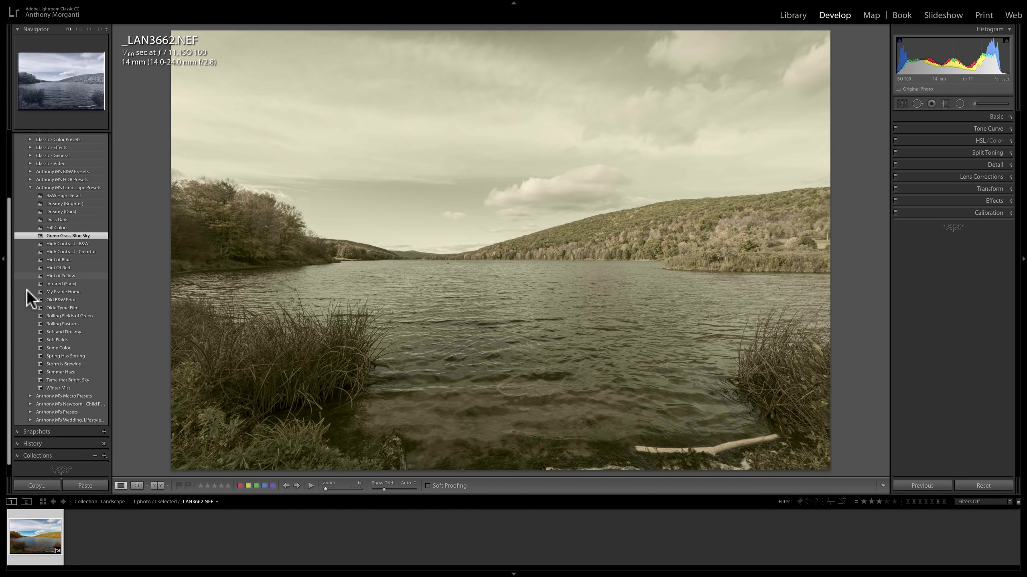
click(54, 292)
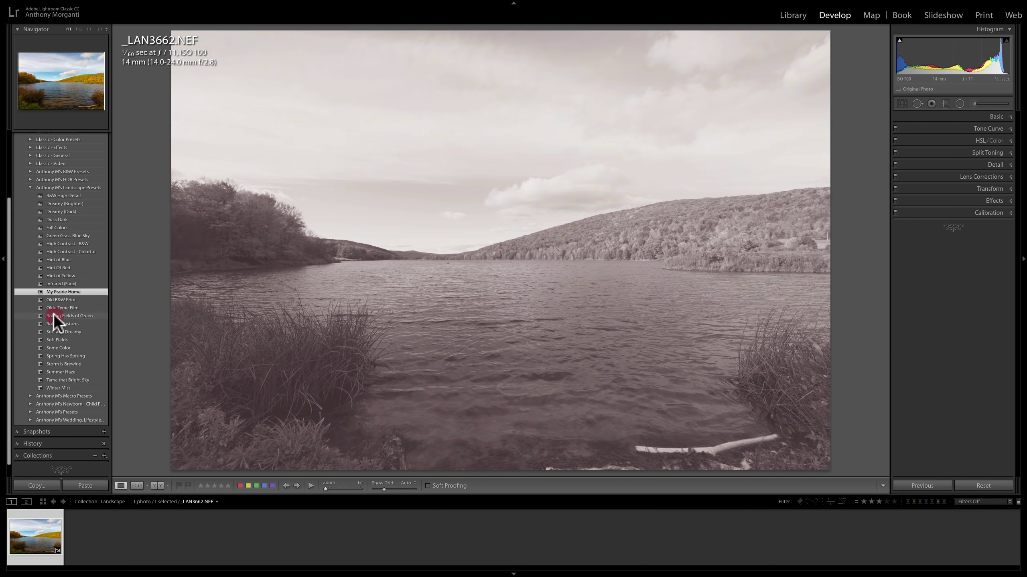
click(53, 316)
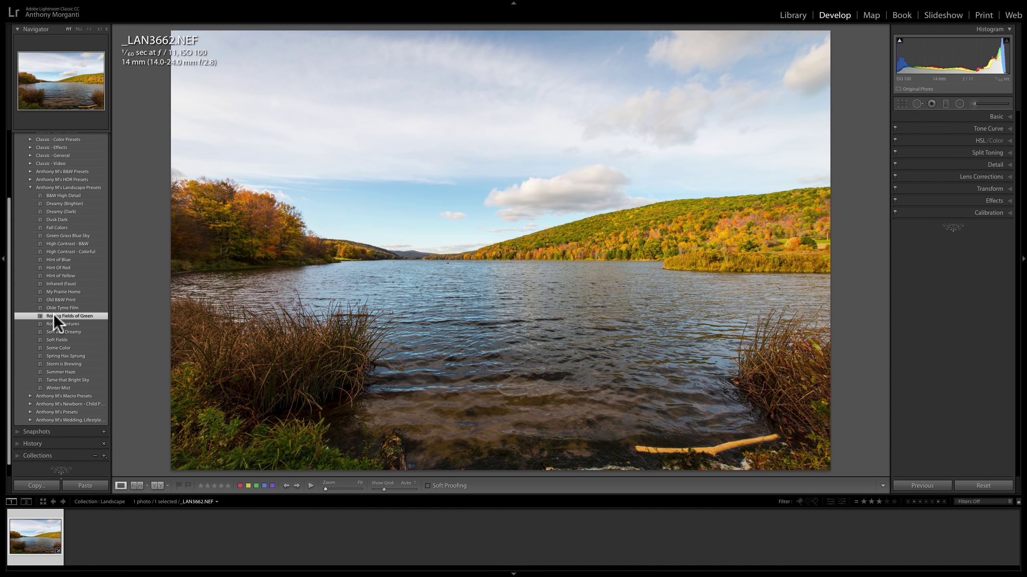
click(52, 324)
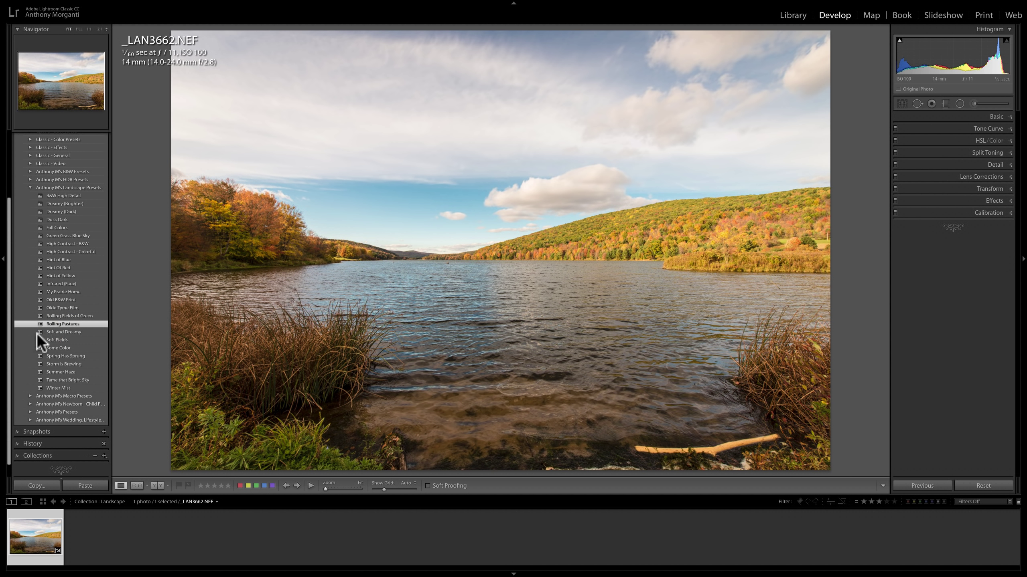
click(53, 340)
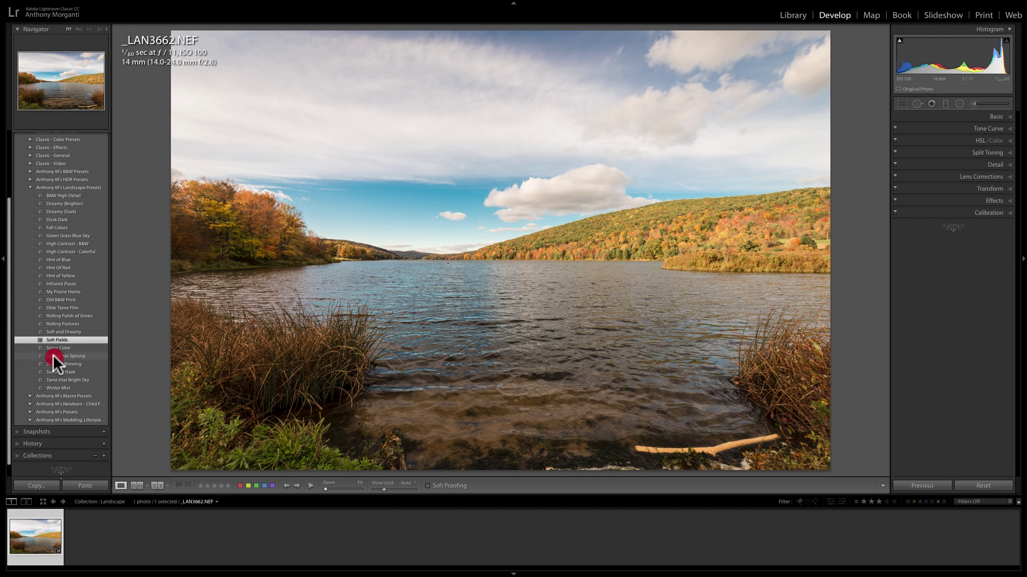
click(53, 355)
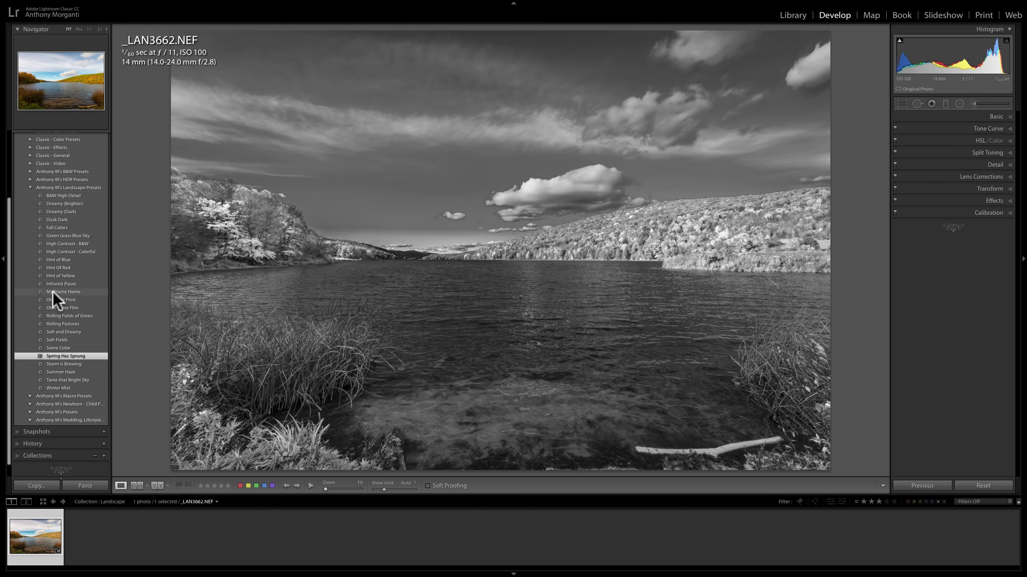
- Compare the My Prairie Home and Green Grass Blue Sky presets on the lake photo and end with Fall Colors applied
click(56, 291)
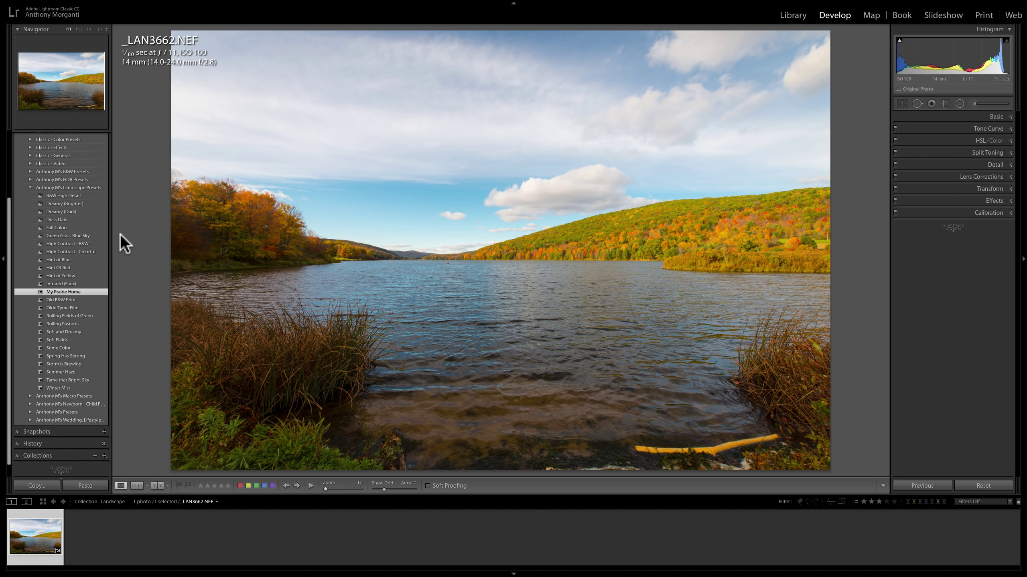
click(69, 235)
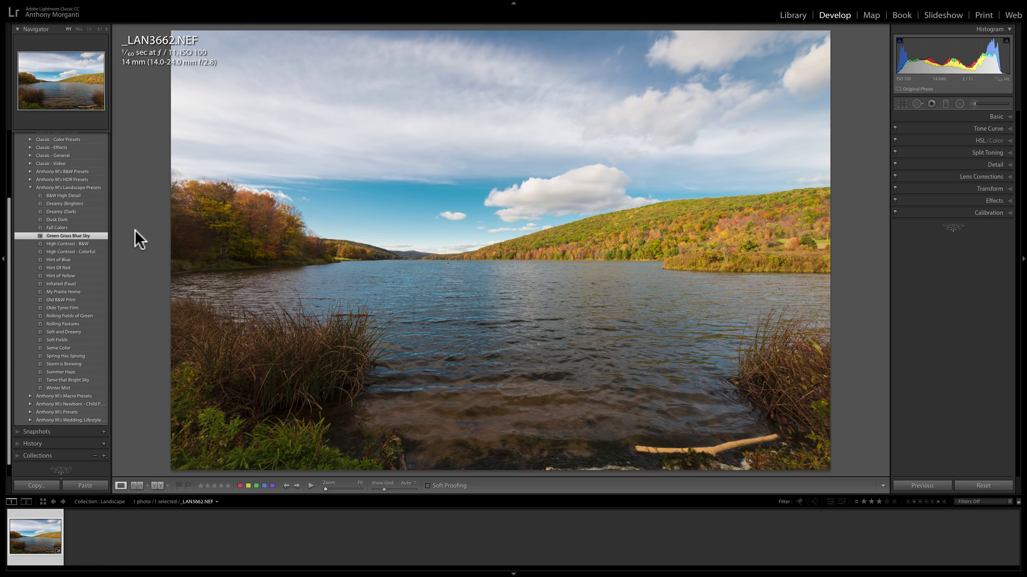
click(51, 227)
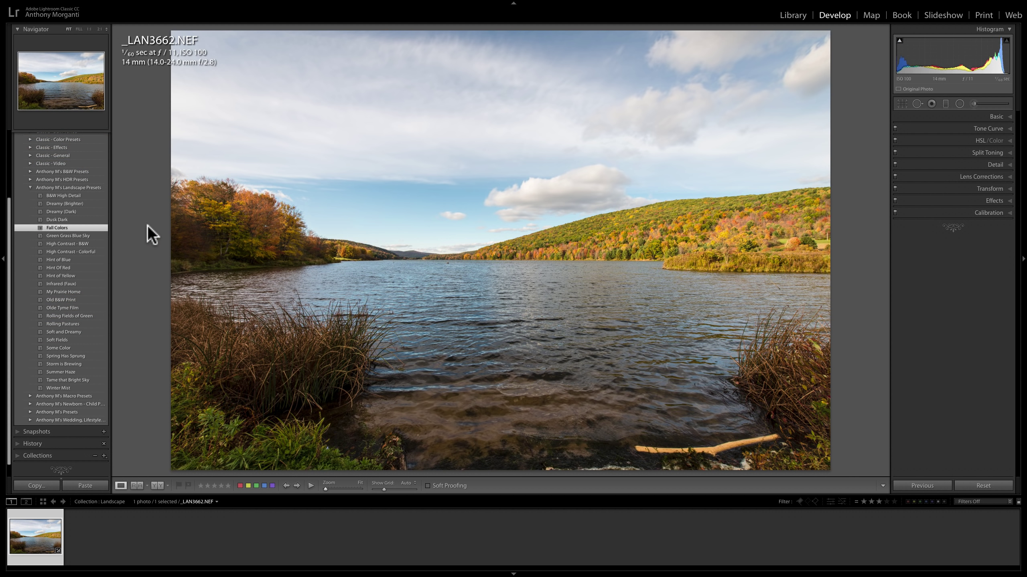